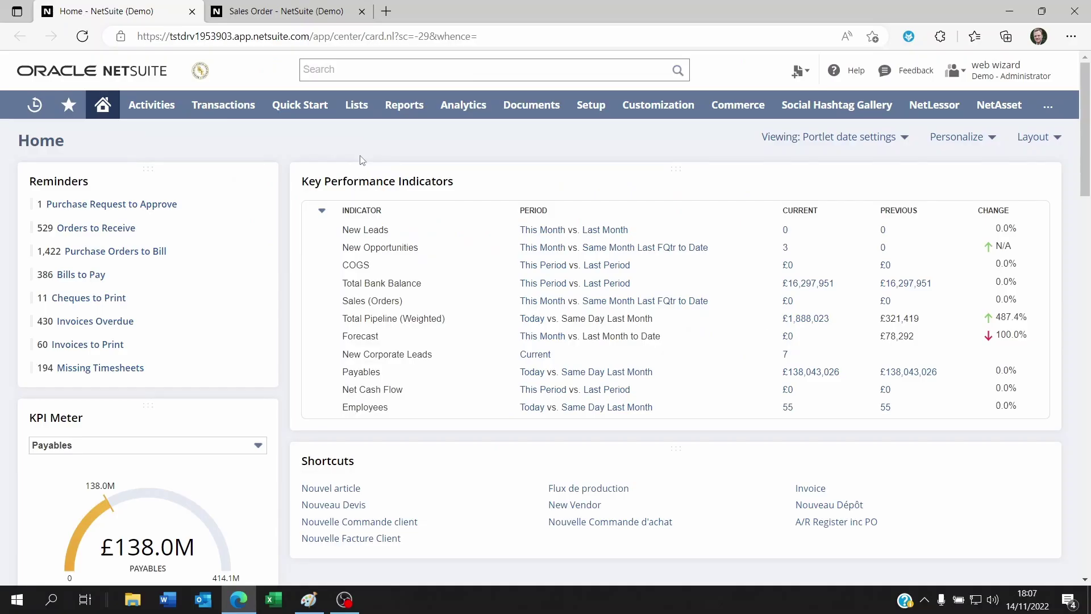
Step: Show that Order # 00000246 on the sales order is fixed text that cannot be edited
{"action": "left_click", "coordinate": [293, 11]}
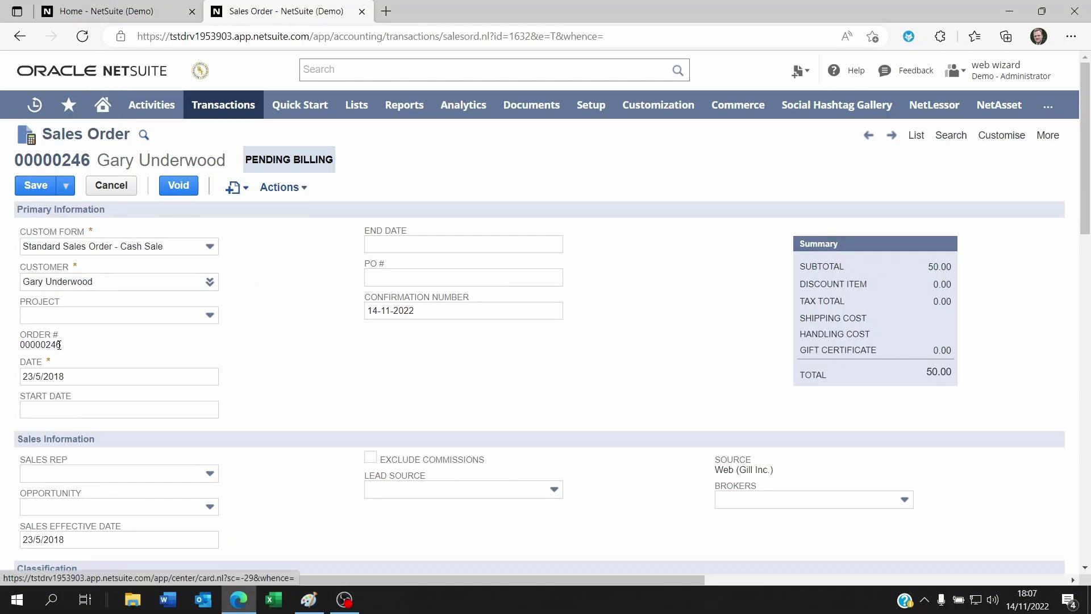
{"action": "left_click_drag", "start_coordinate": [64, 346], "coordinate": [41, 318]}
{"action": "left_click_drag", "start_coordinate": [102, 346], "coordinate": [26, 348]}
{"action": "left_click", "coordinate": [128, 350]}
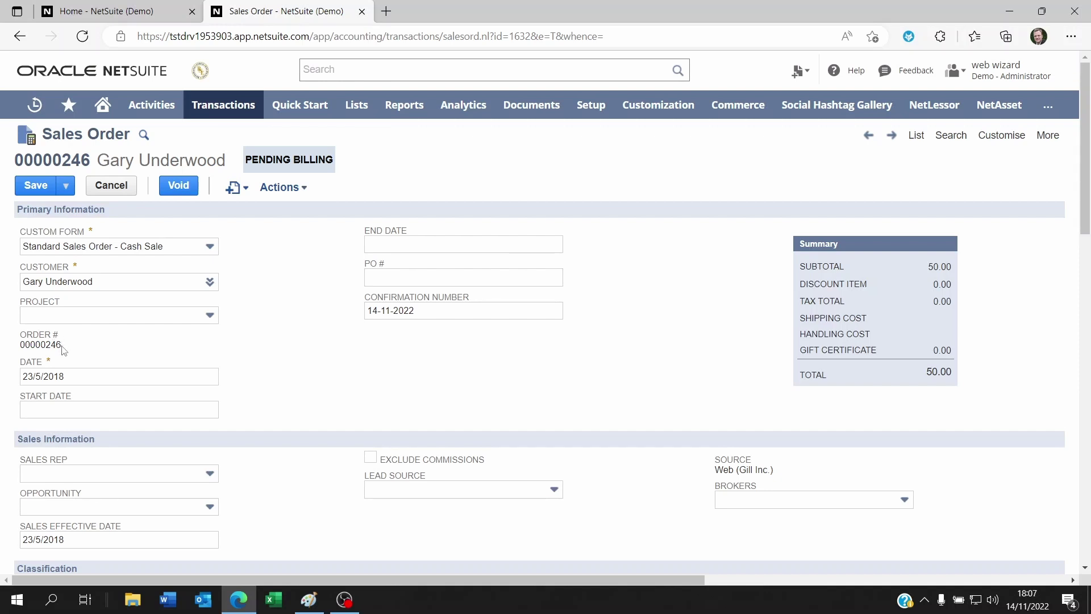
{"action": "left_click_drag", "start_coordinate": [62, 349], "coordinate": [24, 349]}
{"action": "left_click", "coordinate": [124, 350]}
Step: Open Setup > Company > General Preferences in a new browser tab
{"action": "mouse_move", "coordinate": [586, 110]}
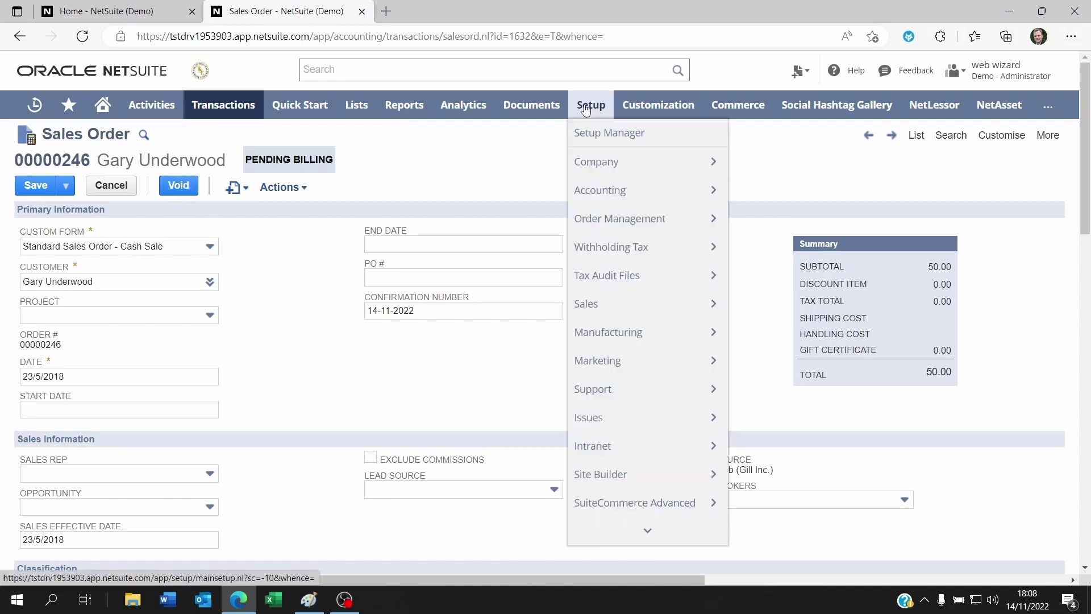
{"action": "mouse_move", "coordinate": [615, 197]}
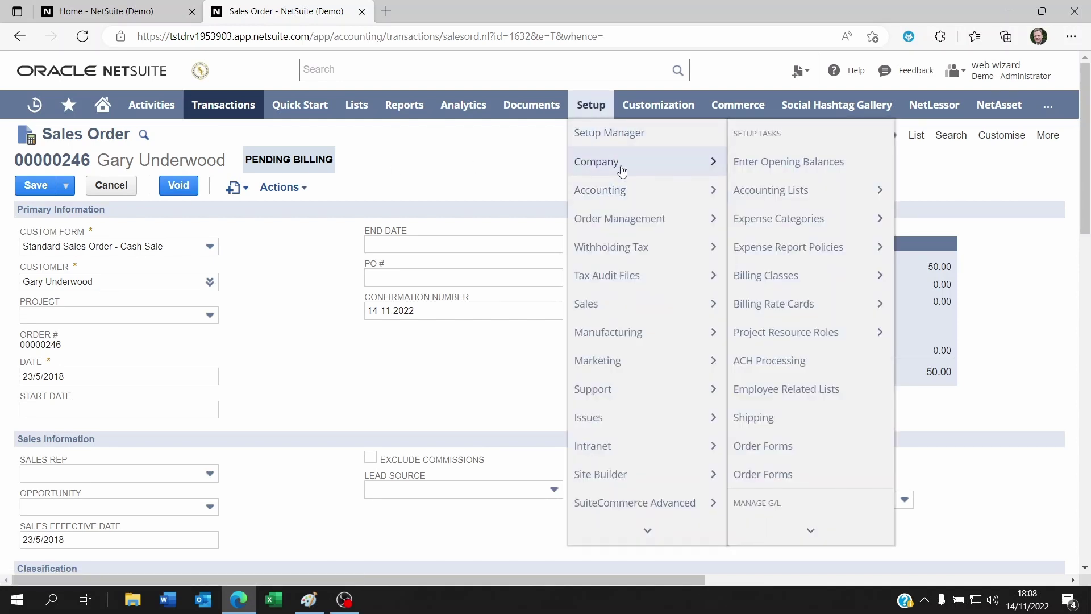
{"action": "mouse_move", "coordinate": [623, 171]}
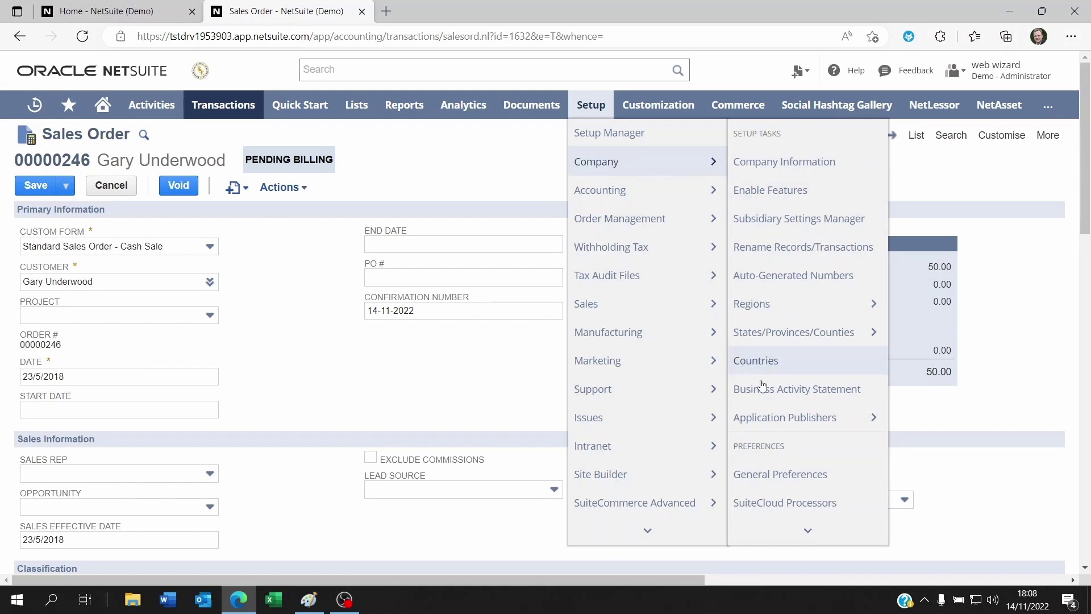
{"action": "right_click", "coordinate": [763, 475]}
{"action": "left_click", "coordinate": [812, 220]}
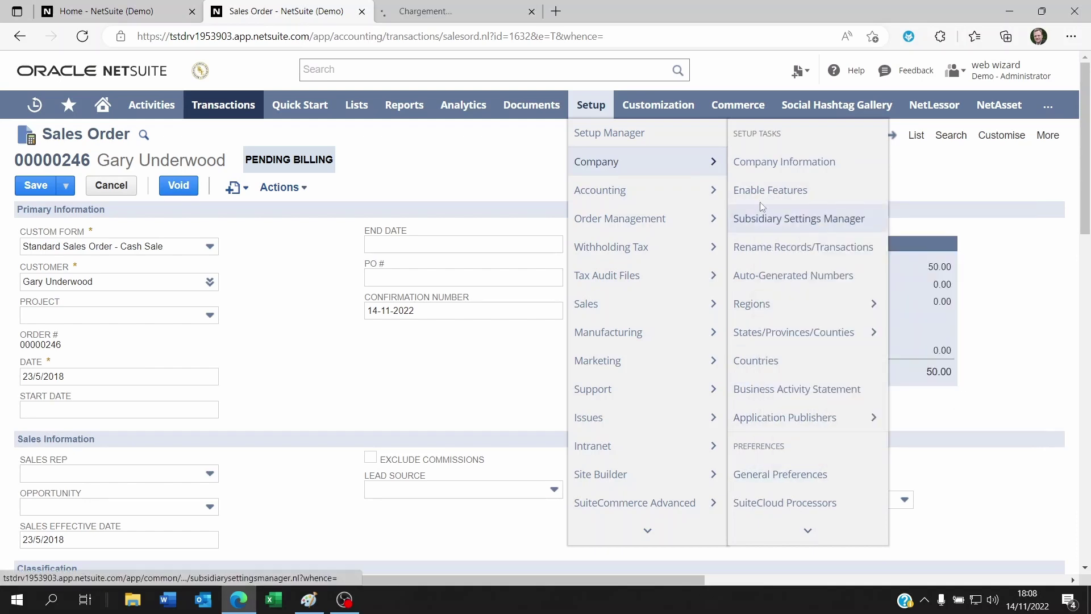
{"action": "left_click", "coordinate": [455, 13]}
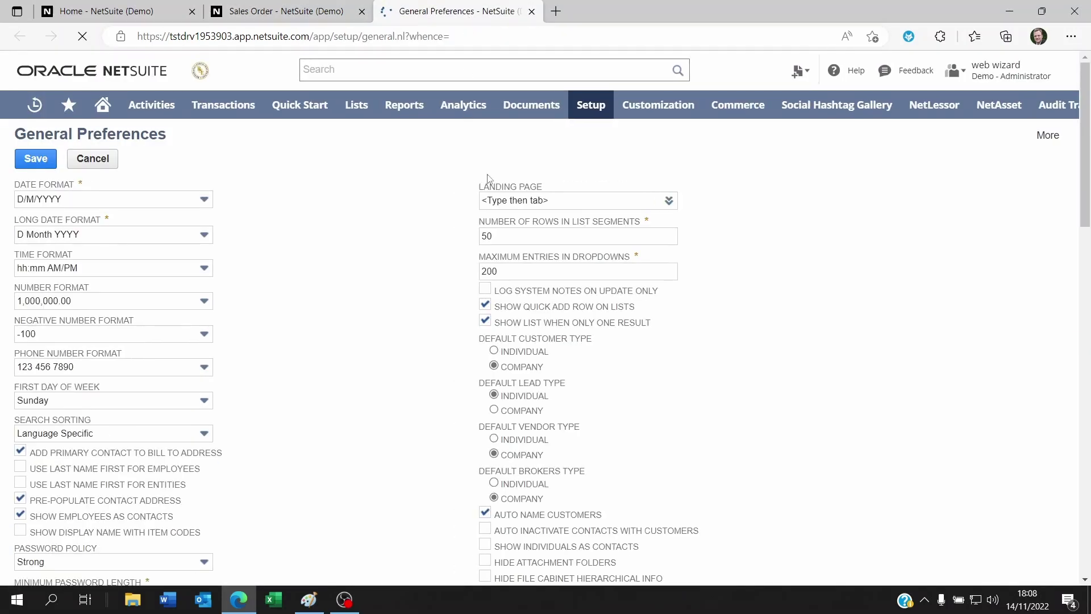
Step: Point out the SHOW TRANSACTION NUMBERING SETUP option in General Preferences
{"action": "scroll", "coordinate": [623, 387], "scroll_direction": "down", "scroll_amount": 5}
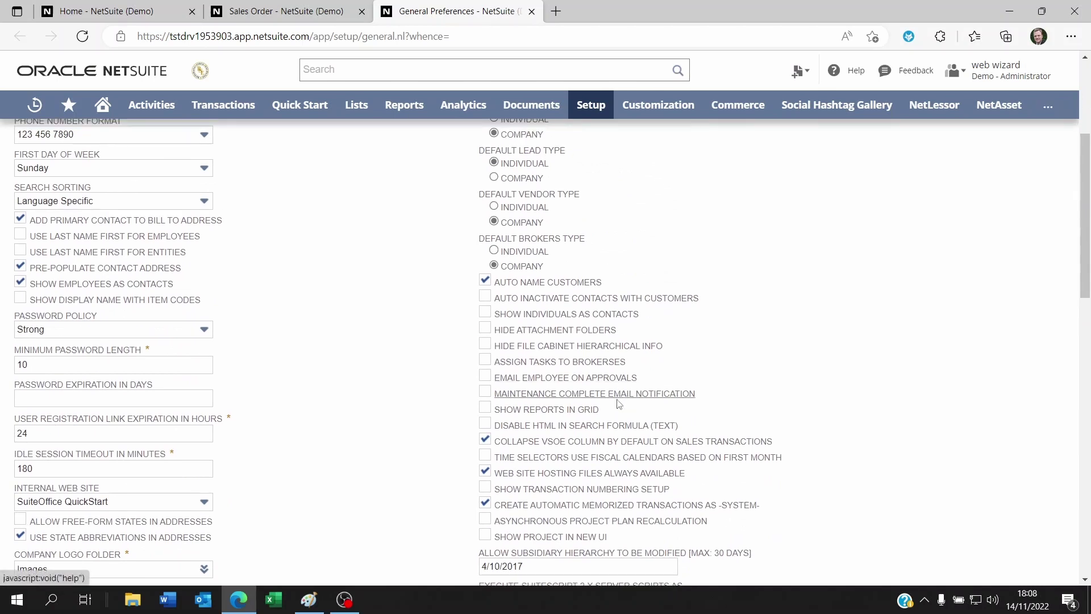
{"action": "left_click_drag", "start_coordinate": [689, 490], "coordinate": [495, 494]}
{"action": "left_click", "coordinate": [701, 494]}
{"action": "left_click_drag", "start_coordinate": [537, 499], "coordinate": [497, 492]}
{"action": "left_click", "coordinate": [484, 499]}
{"action": "left_click", "coordinate": [485, 500]}
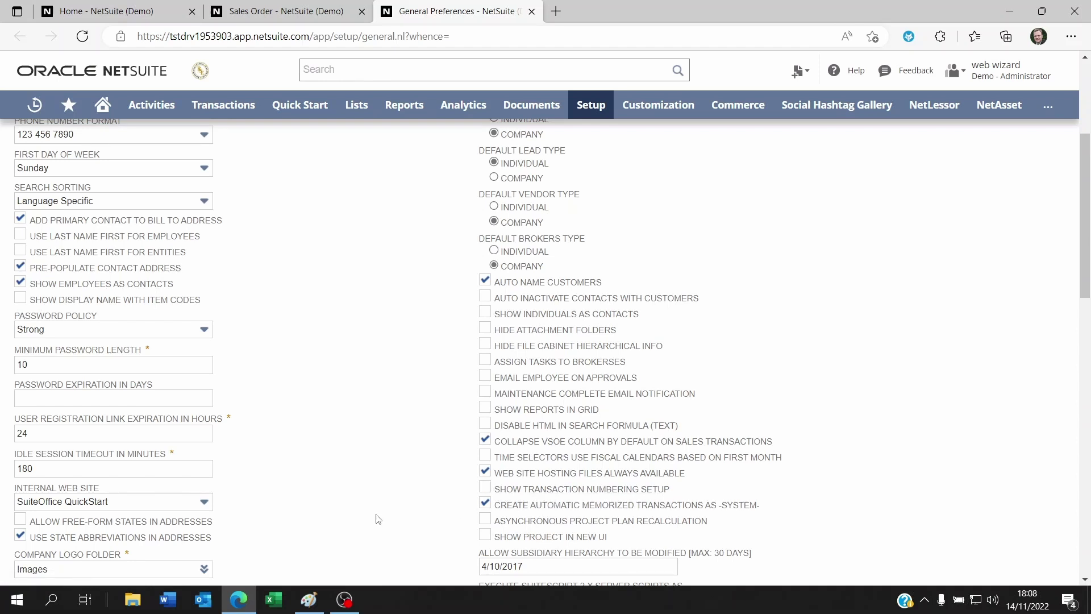
{"action": "scroll", "coordinate": [375, 513], "scroll_direction": "up", "scroll_amount": 5}
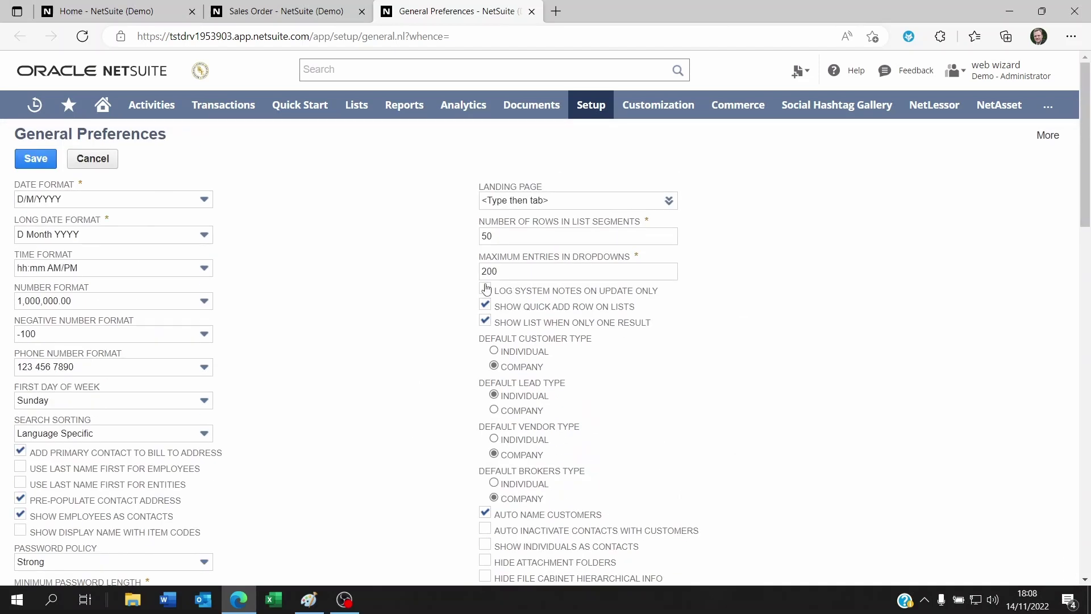
Step: Open the Auto-Generated Numbers Document Numbers list, sorted alphabetically by document type
{"action": "mouse_move", "coordinate": [588, 113]}
{"action": "mouse_move", "coordinate": [618, 161]}
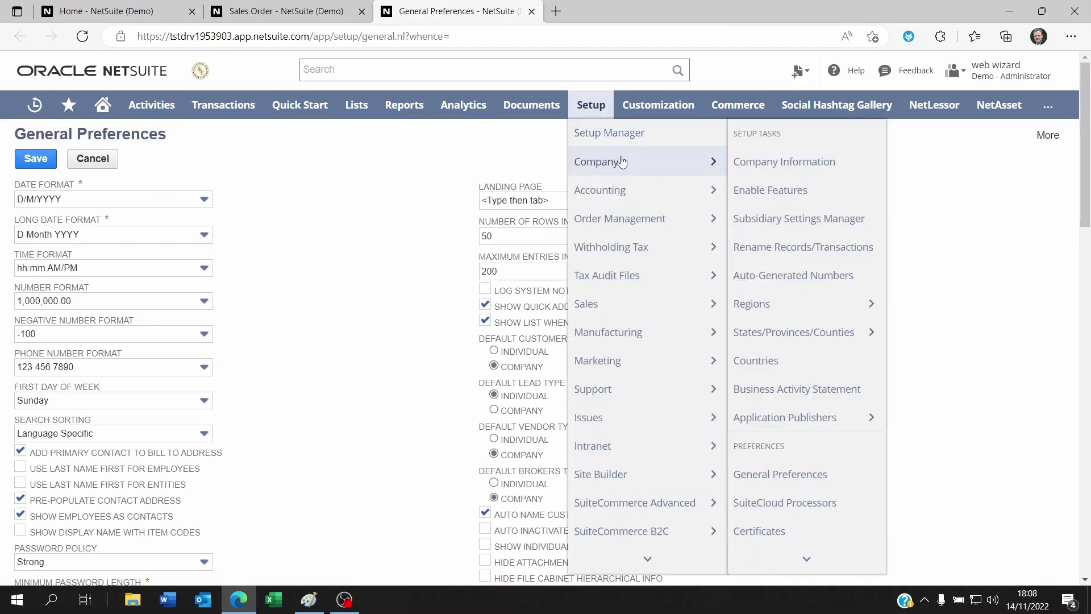
{"action": "left_click", "coordinate": [782, 278]}
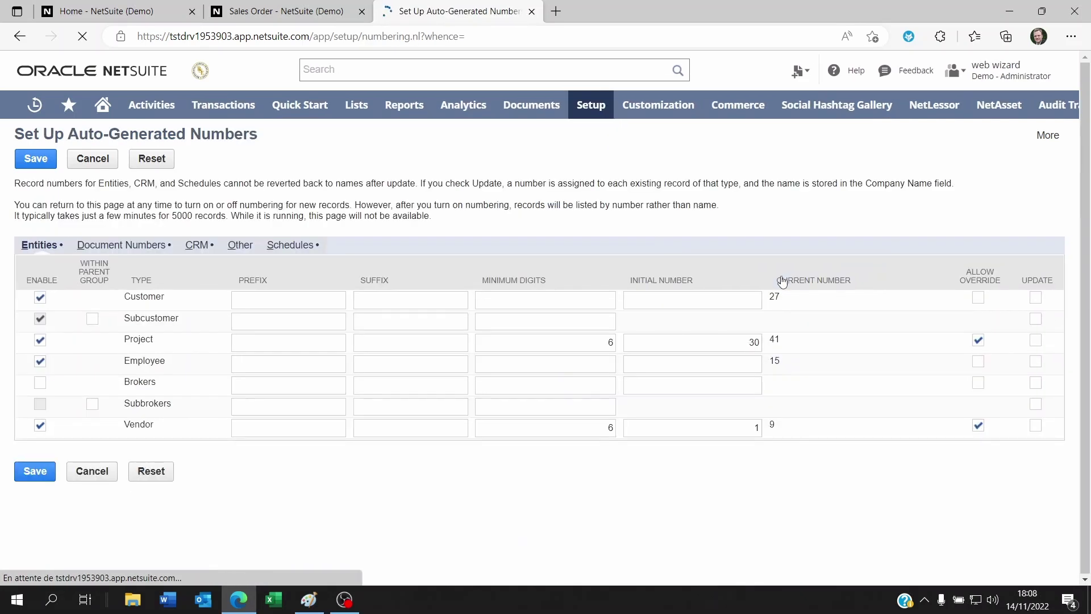
{"action": "left_click", "coordinate": [133, 250]}
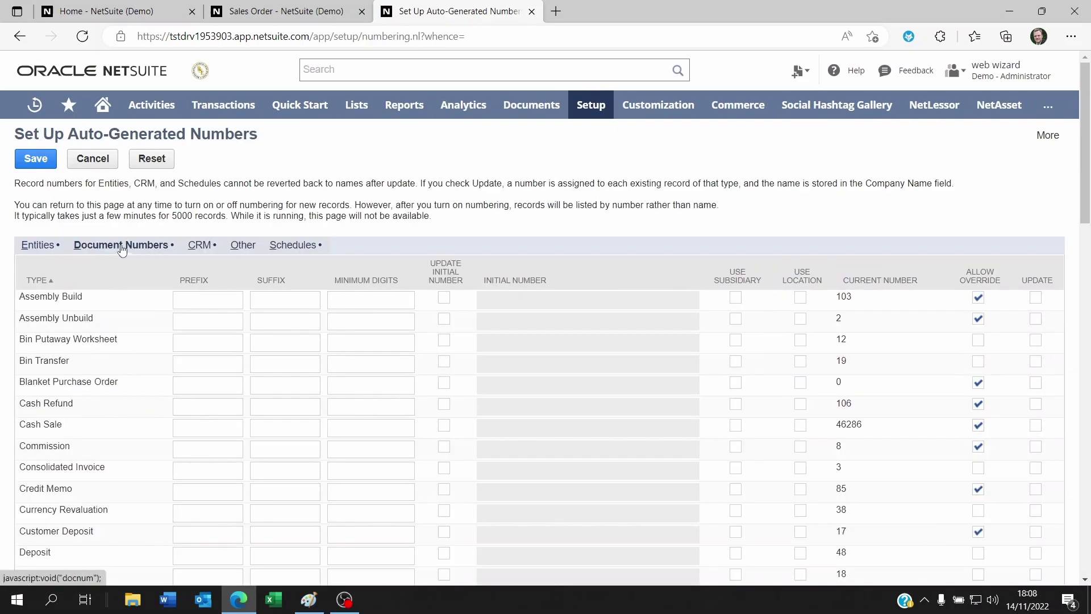
{"action": "left_click_drag", "start_coordinate": [965, 271], "coordinate": [1003, 281]}
{"action": "left_click", "coordinate": [943, 271]}
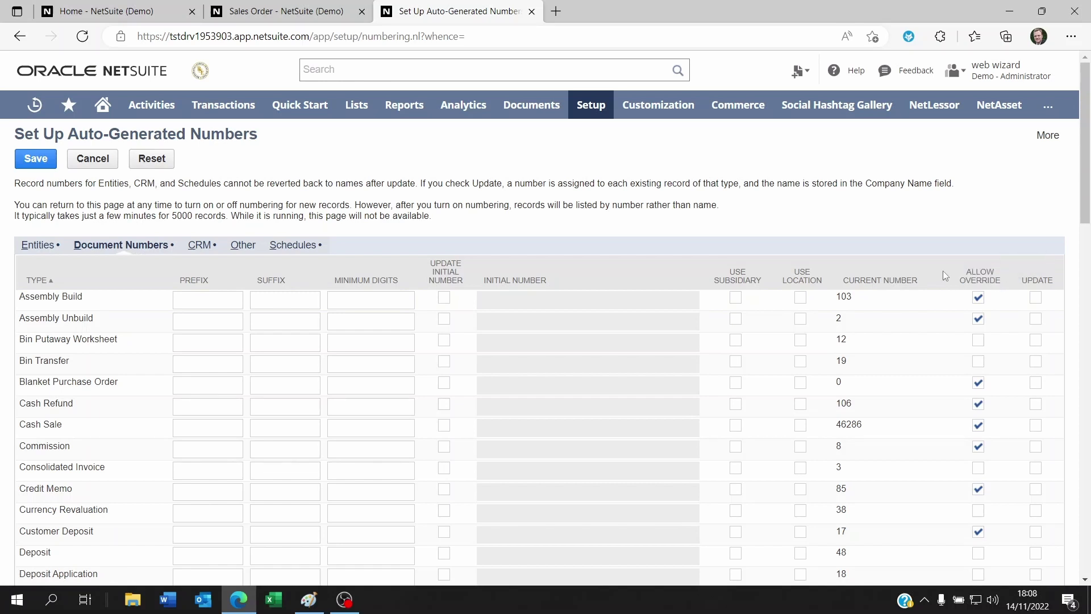
{"action": "left_click", "coordinate": [40, 280]}
Step: Tick Allow Override for Sales Order and save, accepting the duplicate-number warning
{"action": "scroll", "coordinate": [208, 321], "scroll_direction": "down", "scroll_amount": 20}
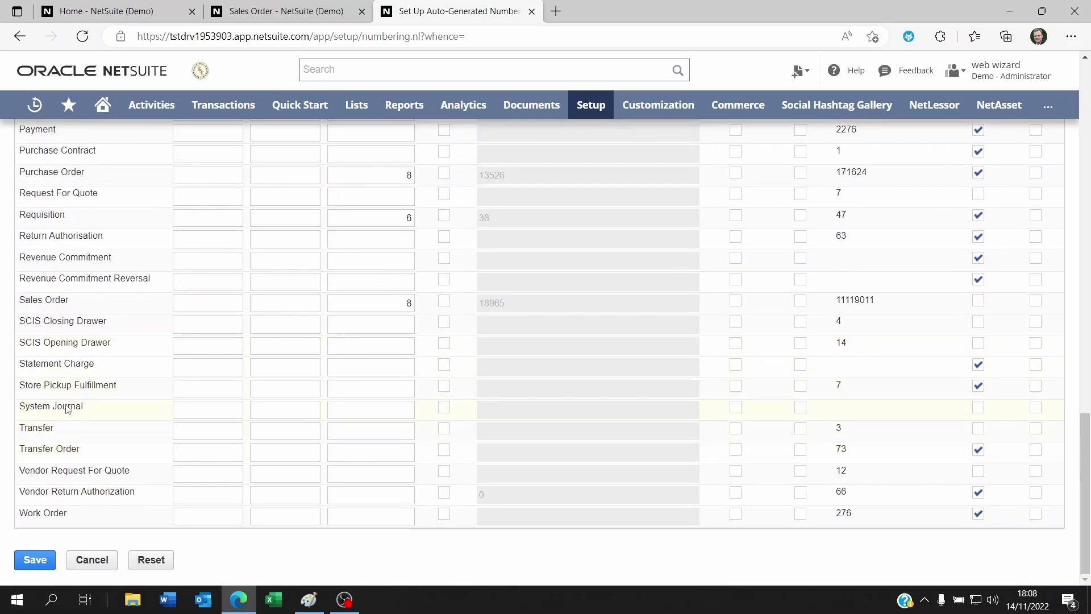
{"action": "left_click", "coordinate": [978, 301]}
{"action": "scroll", "coordinate": [878, 345], "scroll_direction": "up", "scroll_amount": 20}
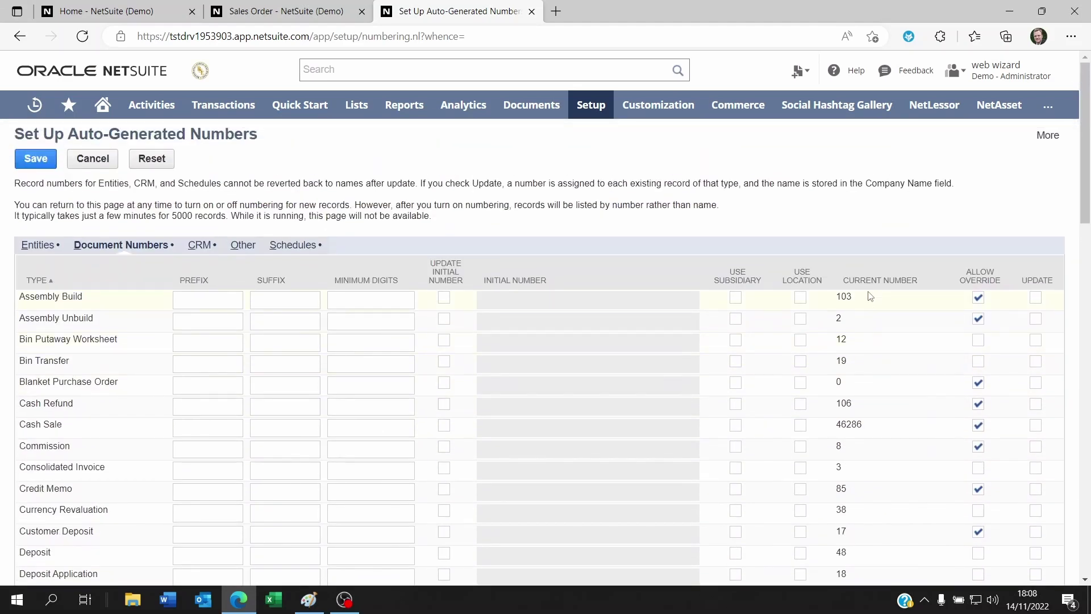
{"action": "left_click", "coordinate": [35, 159]}
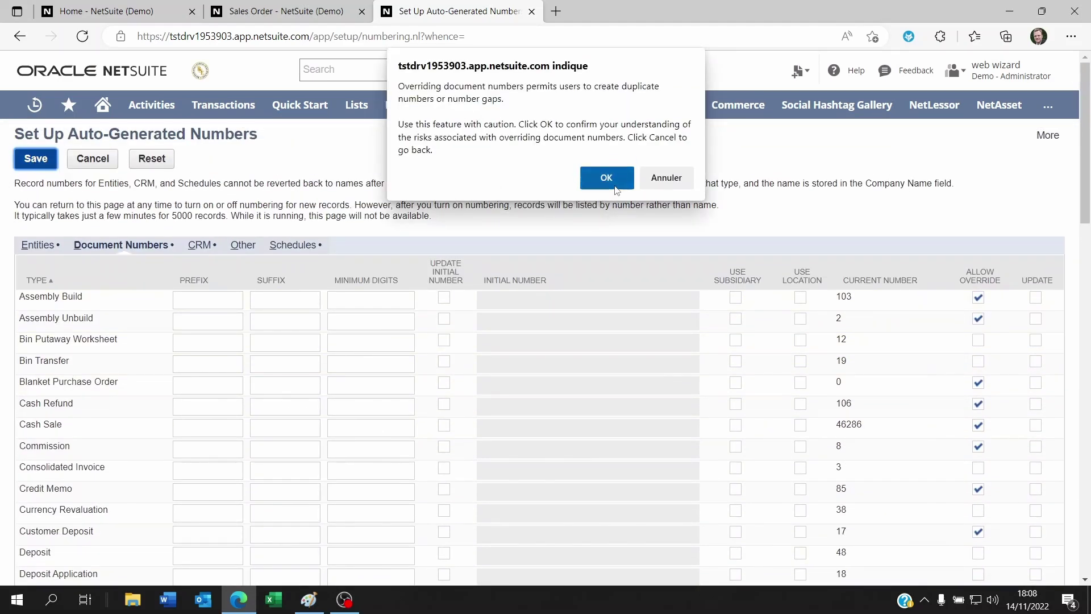
{"action": "left_click", "coordinate": [599, 177]}
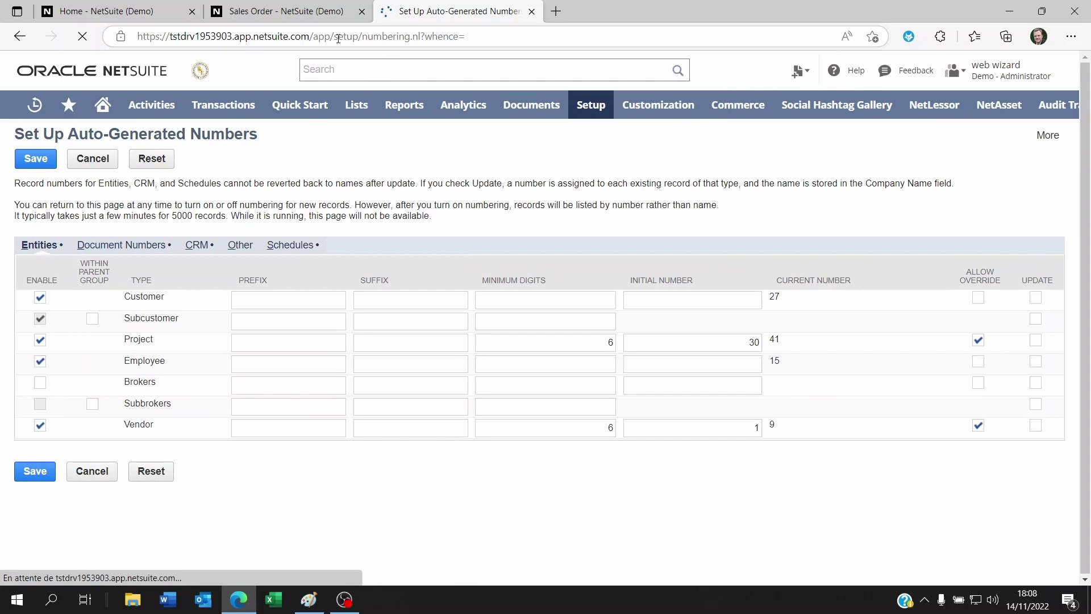
Step: Return to sales order 00000246 and reload the page
{"action": "left_click", "coordinate": [328, 19]}
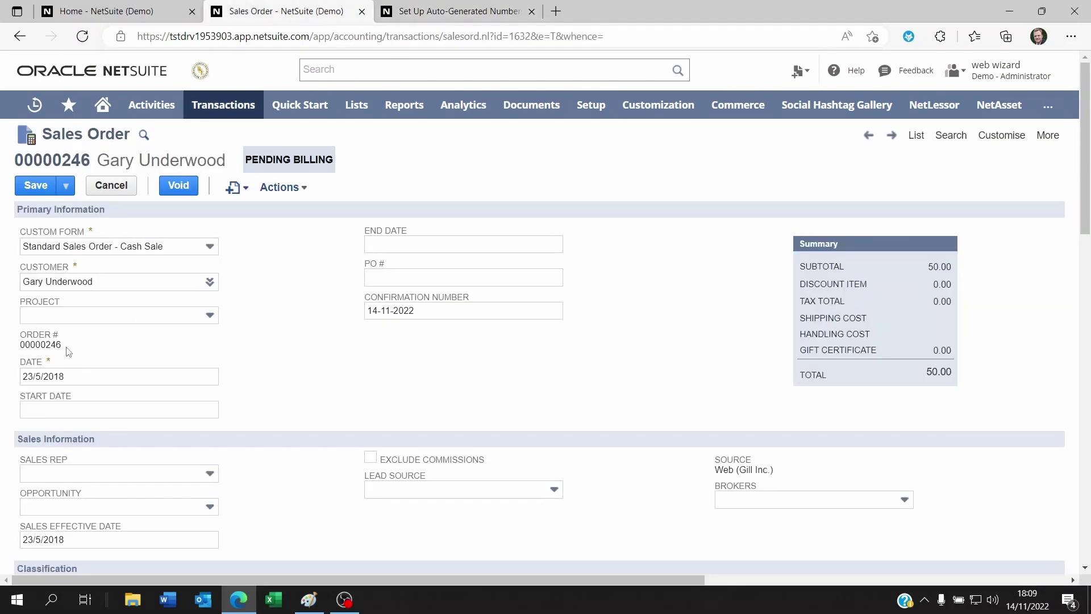
{"action": "left_click_drag", "start_coordinate": [66, 347], "coordinate": [41, 344]}
{"action": "left_click", "coordinate": [263, 340]}
{"action": "left_click", "coordinate": [82, 37]}
{"action": "left_click", "coordinate": [591, 114]}
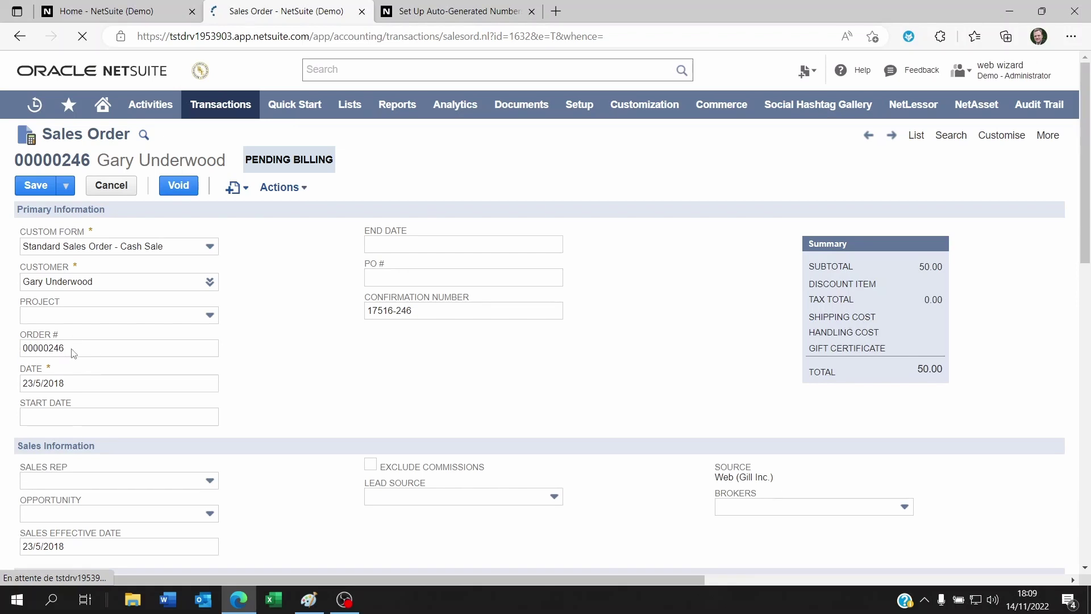
Step: Confirm the Order # field is now editable, still holding 00000246
{"action": "left_click", "coordinate": [73, 353]}
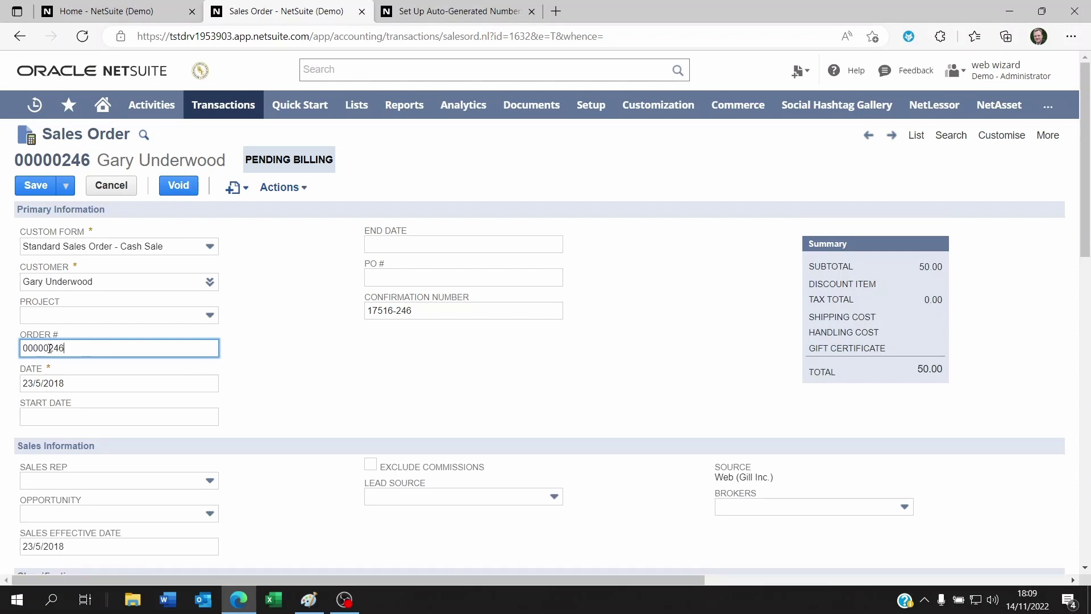
{"action": "left_click_drag", "start_coordinate": [25, 348], "coordinate": [105, 350]}
{"action": "left_click", "coordinate": [271, 373]}
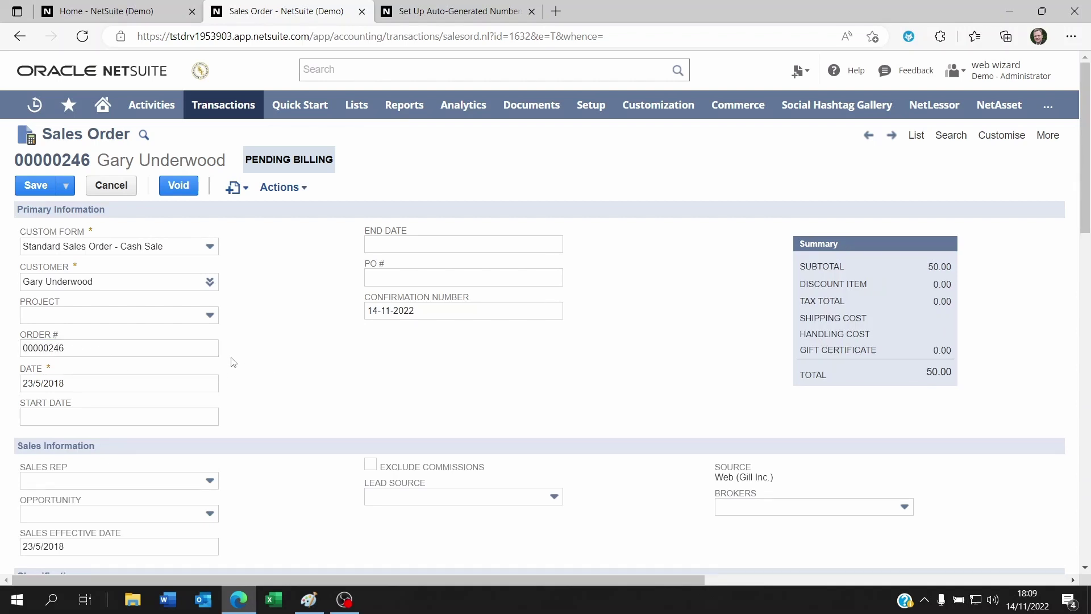
{"action": "left_click", "coordinate": [77, 351]}
{"action": "left_click_drag", "start_coordinate": [77, 351], "coordinate": [19, 356]}
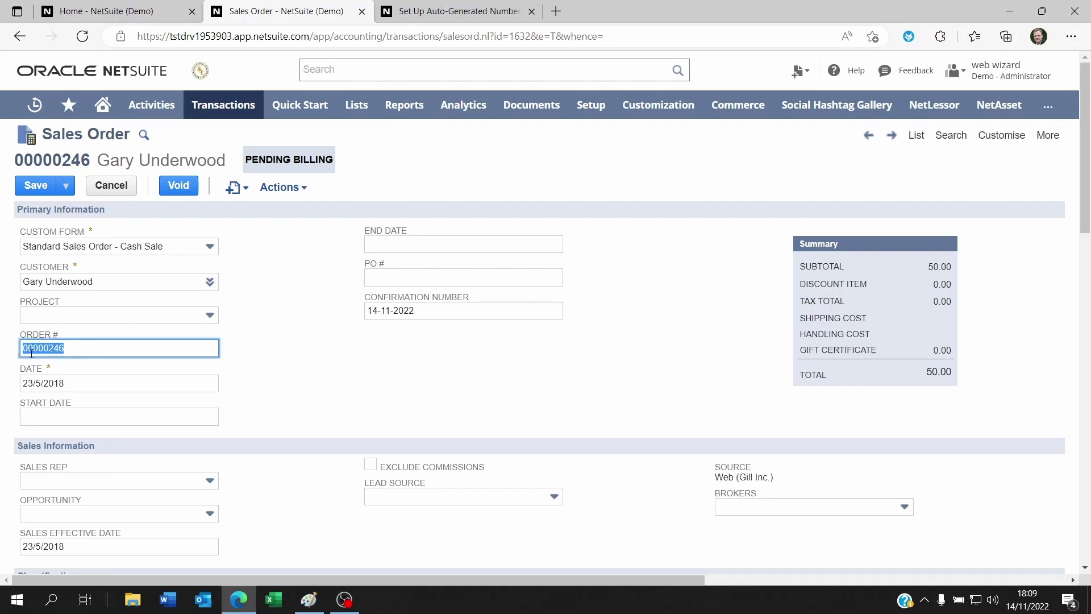
{"action": "left_click", "coordinate": [280, 373]}
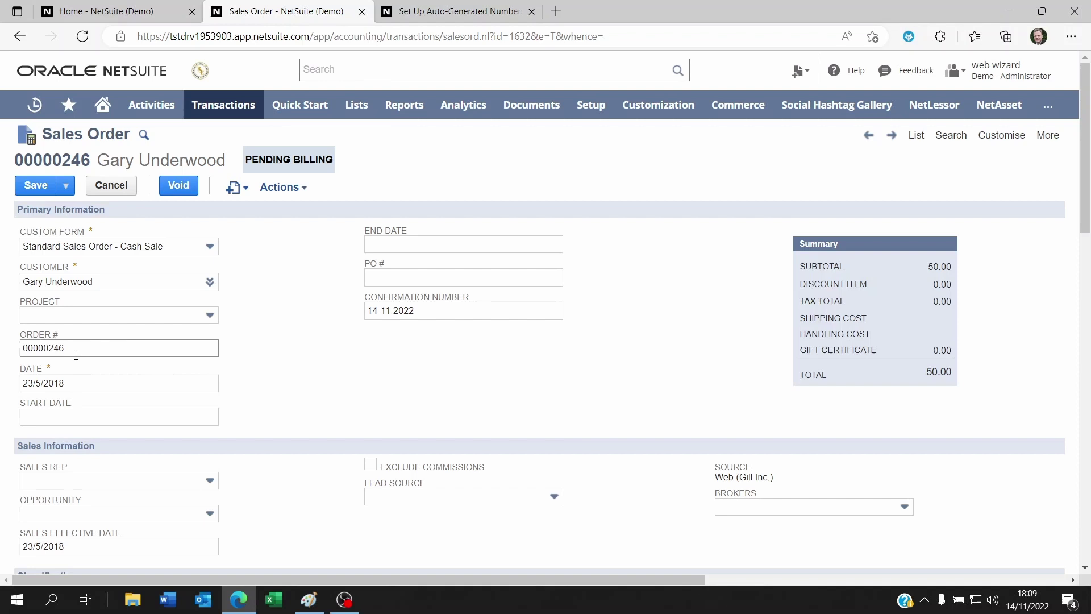
{"action": "left_click", "coordinate": [74, 350]}
{"action": "left_click", "coordinate": [306, 373]}
{"action": "left_click", "coordinate": [94, 348]}
{"action": "double_click", "coordinate": [94, 348]}
{"action": "left_click", "coordinate": [93, 348]}
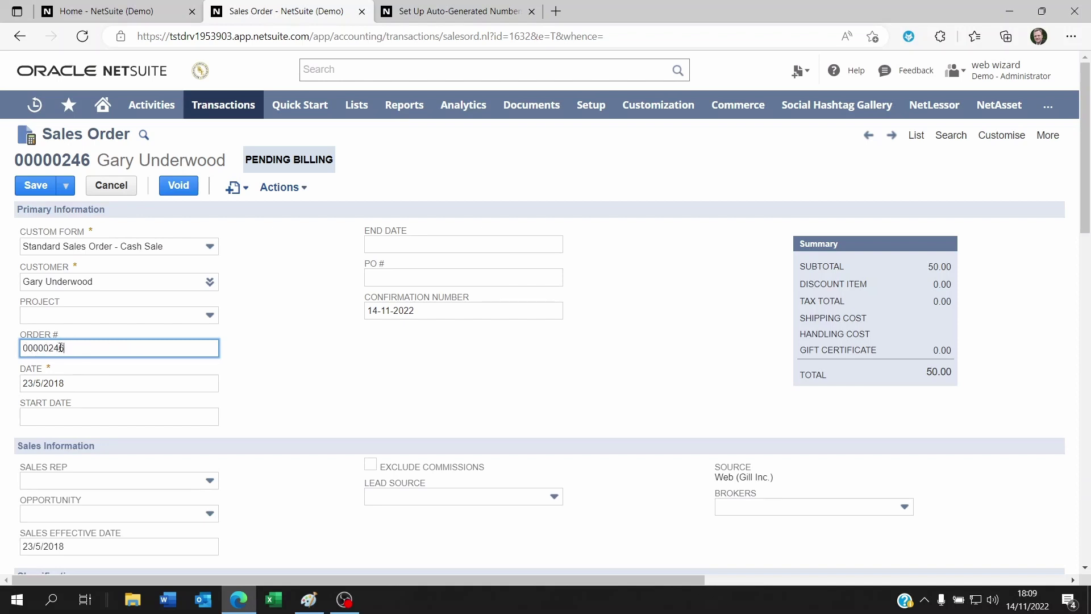
{"action": "left_click_drag", "start_coordinate": [71, 348], "coordinate": [23, 348]}
{"action": "left_click", "coordinate": [283, 355]}
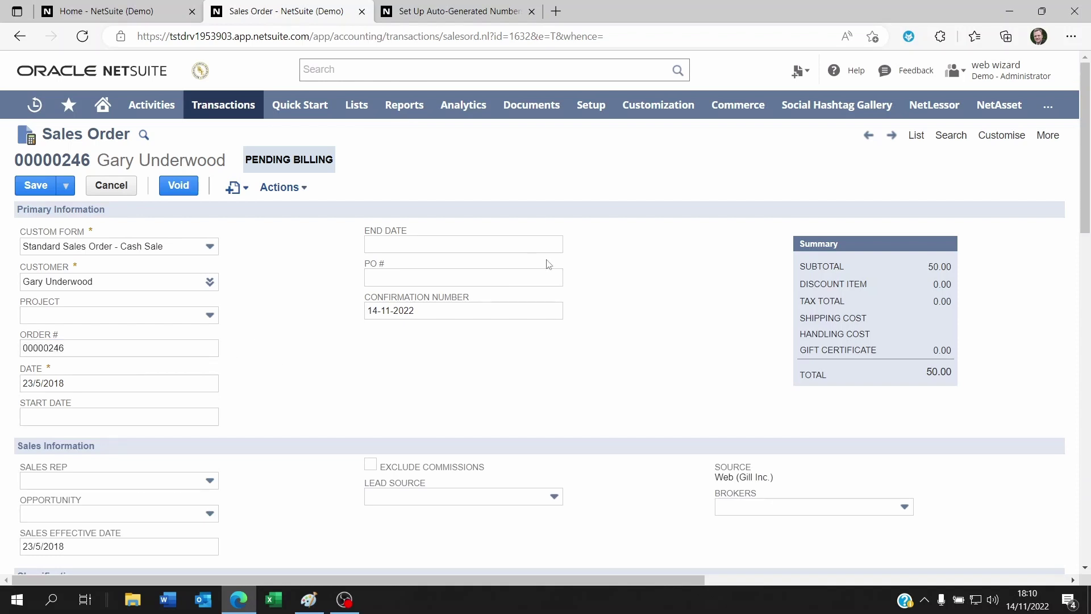
Step: Reopen the Document Numbers list and tick Use Subsidiary for Sales Order
{"action": "left_click", "coordinate": [439, 18]}
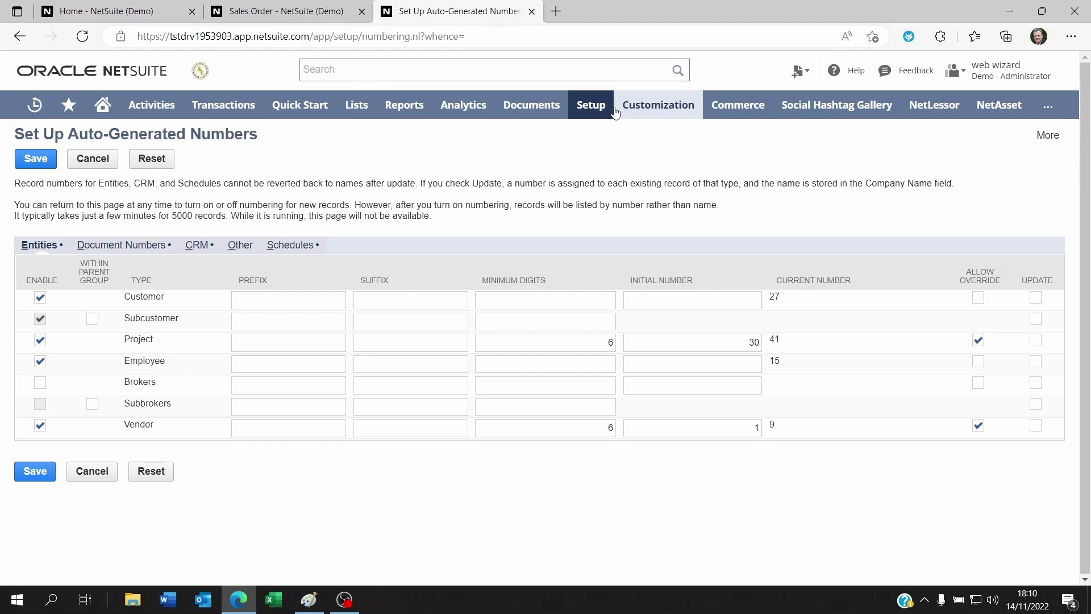
{"action": "mouse_move", "coordinate": [591, 105]}
{"action": "mouse_move", "coordinate": [626, 166]}
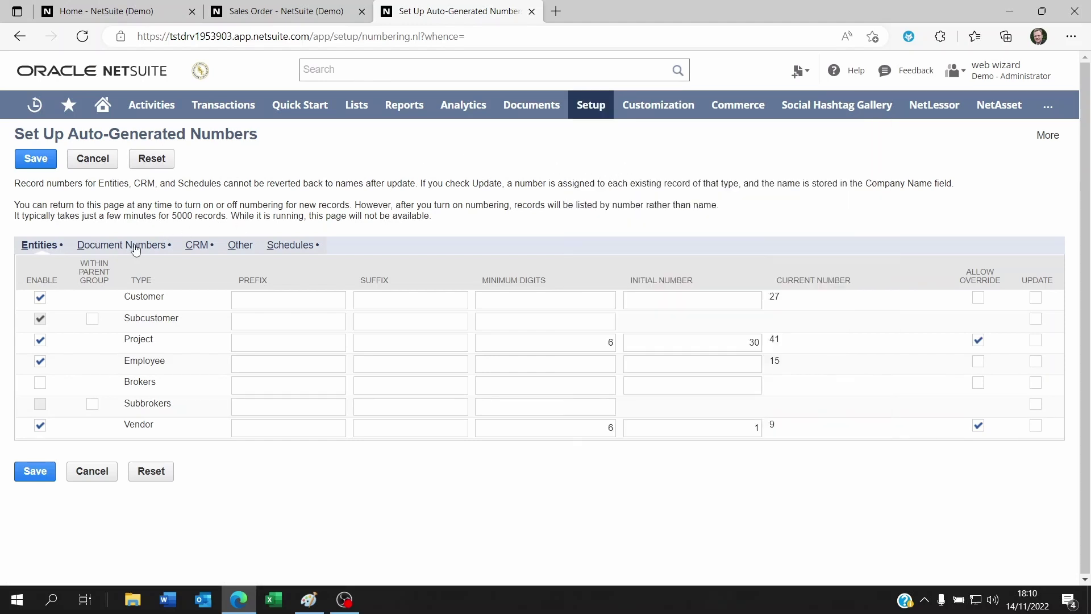
{"action": "left_click", "coordinate": [135, 249]}
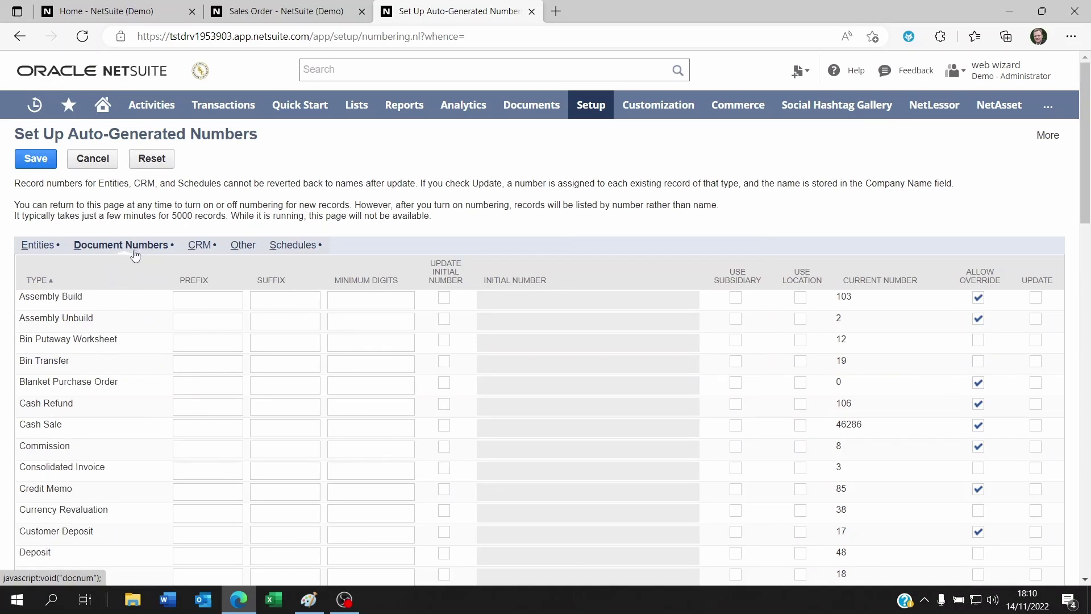
{"action": "scroll", "coordinate": [752, 450], "scroll_direction": "down", "scroll_amount": 2}
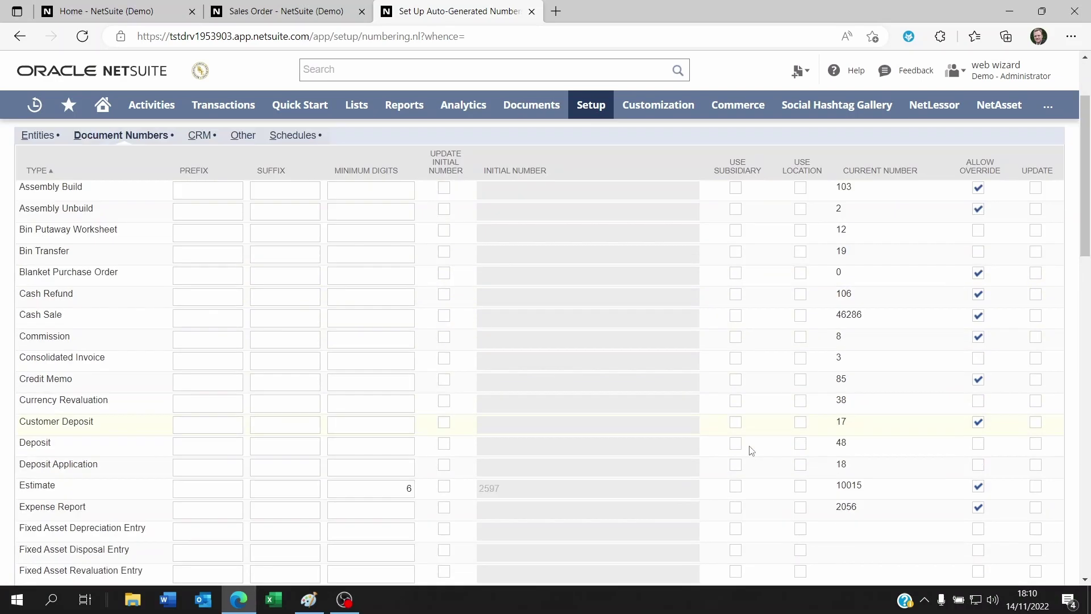
{"action": "scroll", "coordinate": [752, 451], "scroll_direction": "down", "scroll_amount": 10}
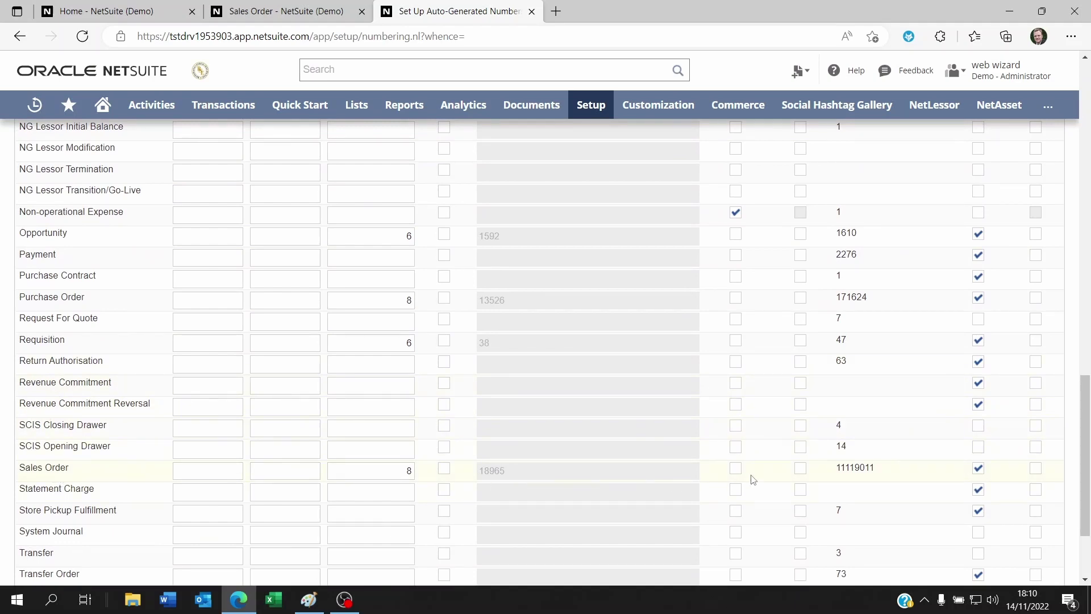
{"action": "left_click", "coordinate": [736, 471]}
{"action": "scroll", "coordinate": [745, 398], "scroll_direction": "up", "scroll_amount": 12}
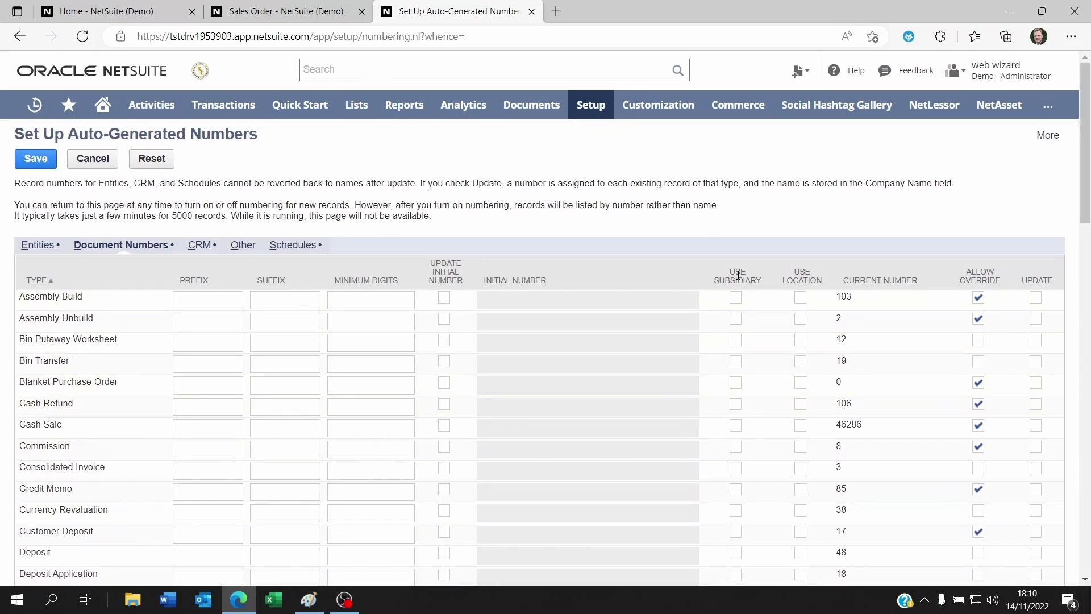
Step: Open Setup > Company > Subsidiaries in a new browser tab
{"action": "mouse_move", "coordinate": [594, 106]}
{"action": "mouse_move", "coordinate": [611, 164]}
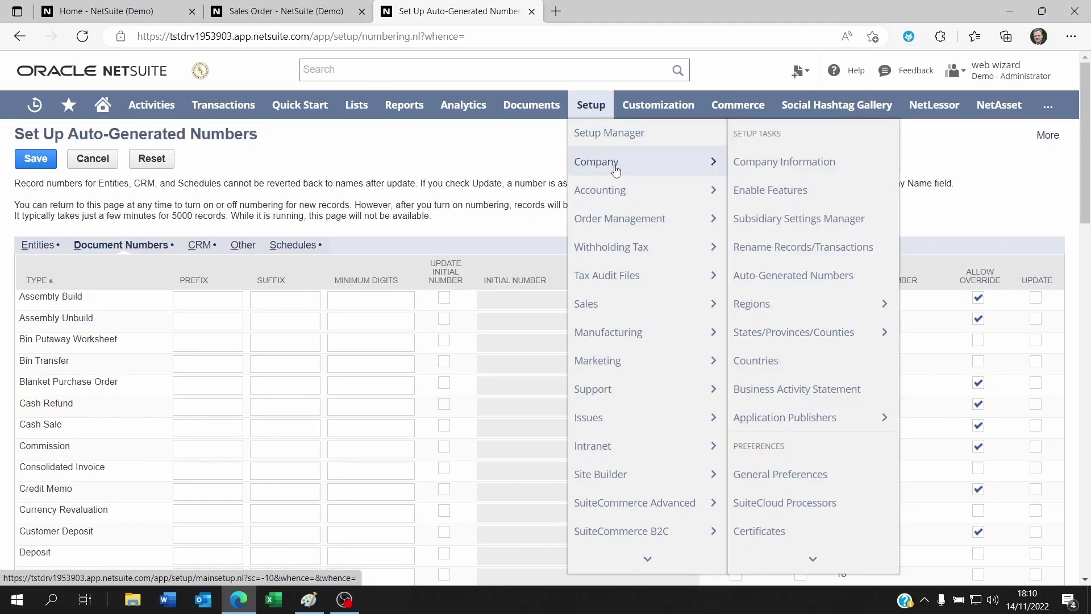
{"action": "scroll", "coordinate": [799, 353], "scroll_direction": "down", "scroll_amount": 8}
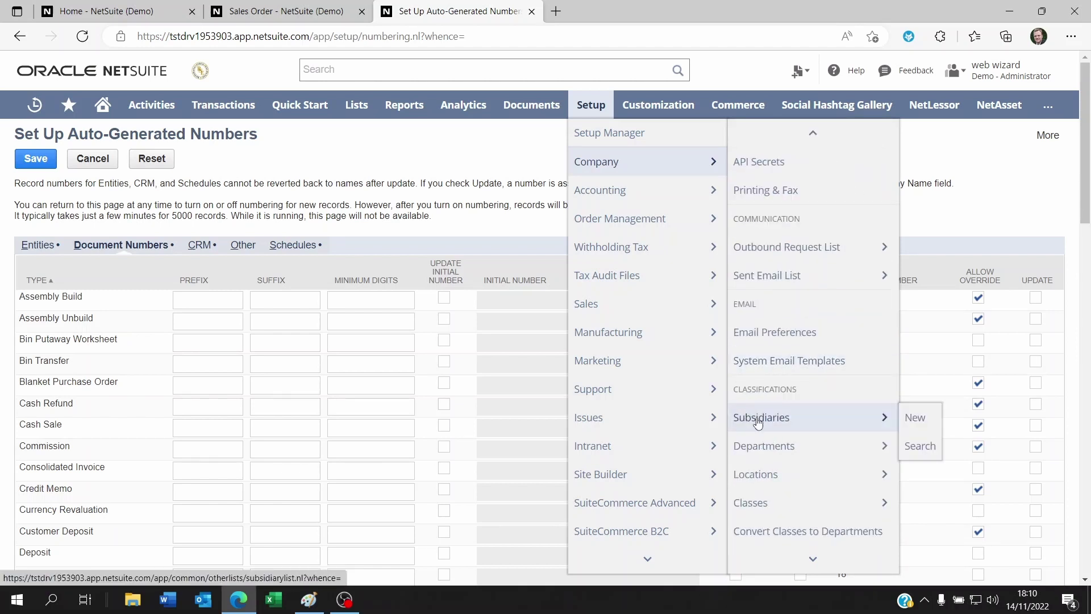
{"action": "right_click", "coordinate": [757, 421]}
{"action": "left_click", "coordinate": [807, 152]}
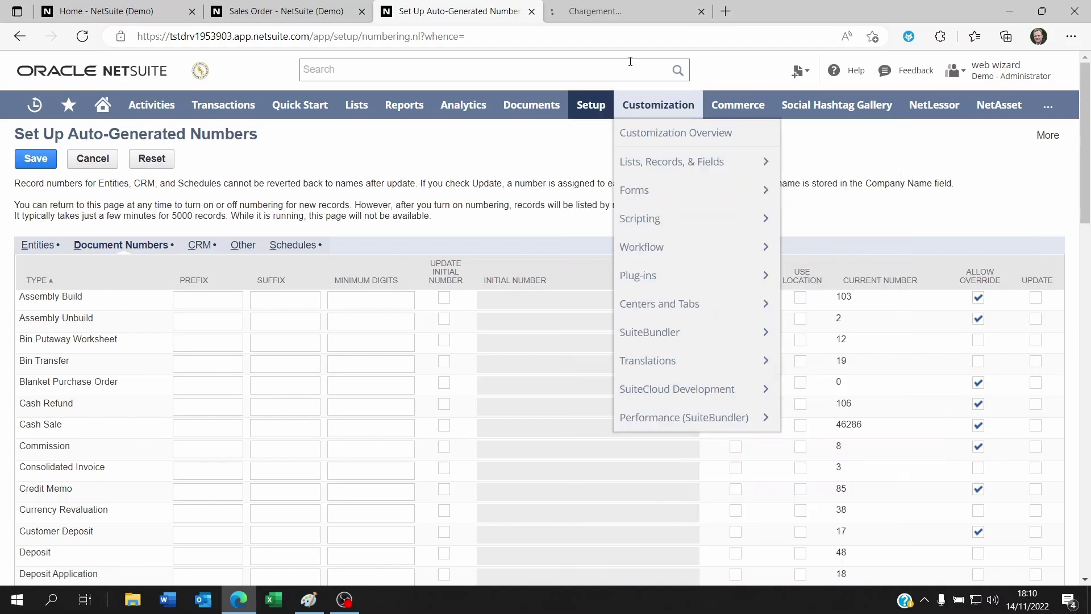
{"action": "left_click", "coordinate": [610, 8]}
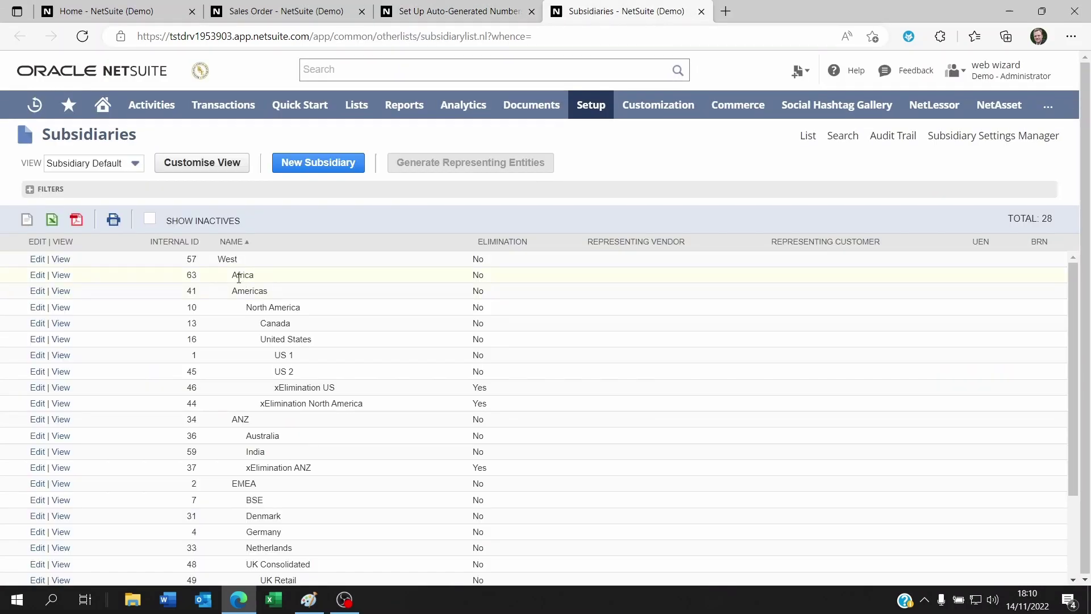
Step: View the Africa subsidiary and point out its empty Document Number Prefix
{"action": "left_click", "coordinate": [66, 277]}
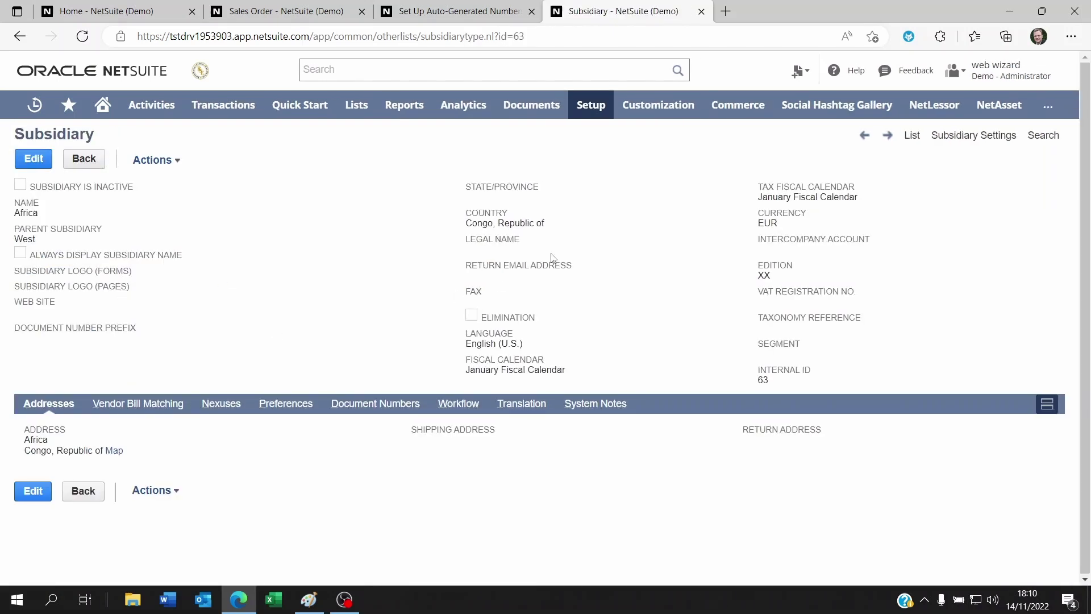
{"action": "left_click_drag", "start_coordinate": [154, 329], "coordinate": [41, 333]}
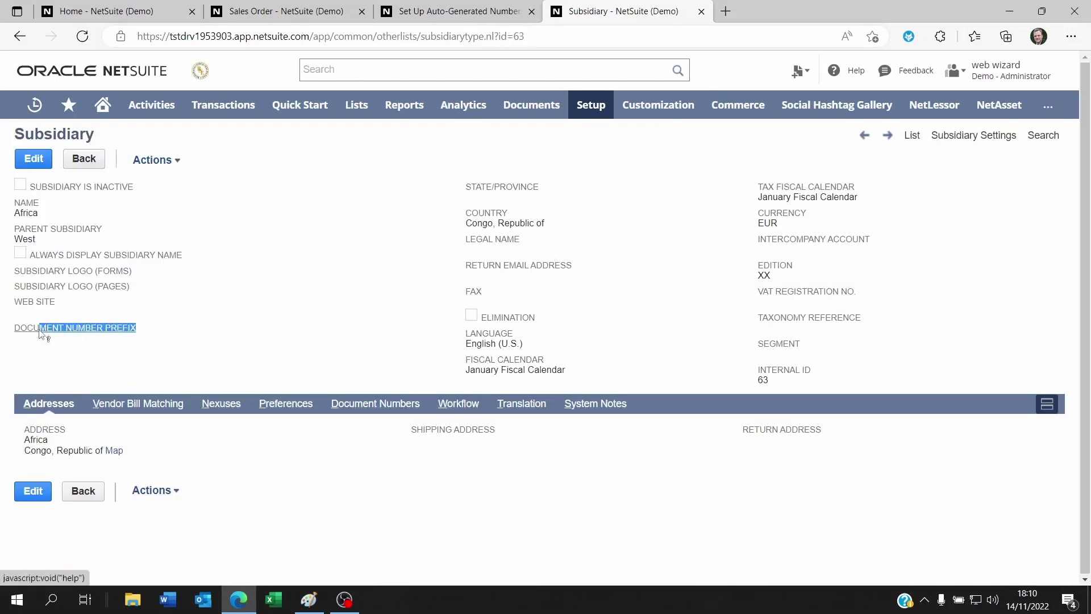
{"action": "left_click", "coordinate": [238, 332]}
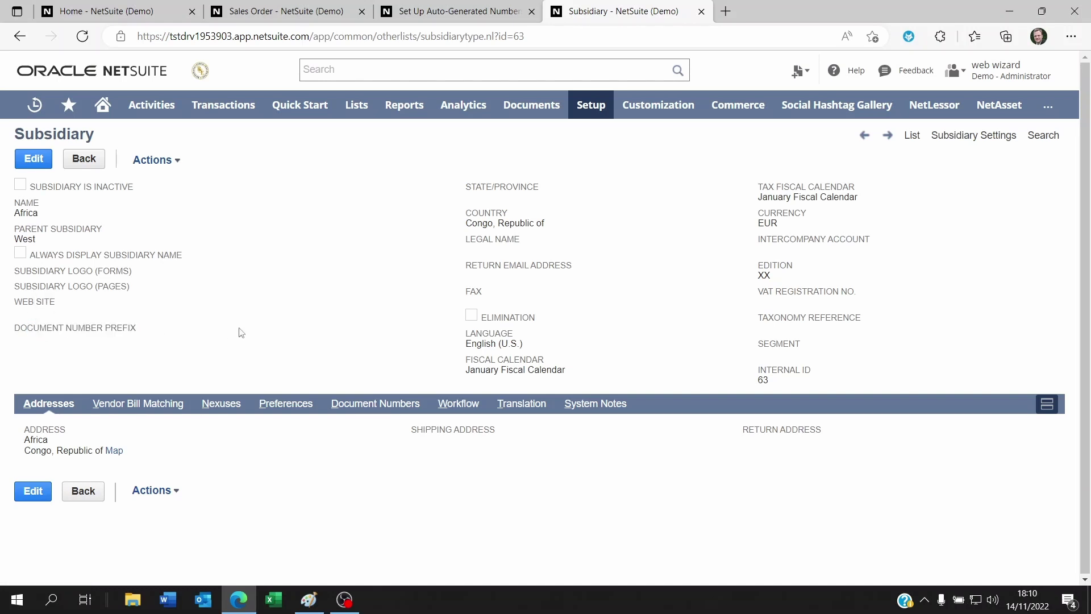
Step: Edit the Africa subsidiary, enter AFR as its Document Number Prefix, and save
{"action": "left_click", "coordinate": [40, 161]}
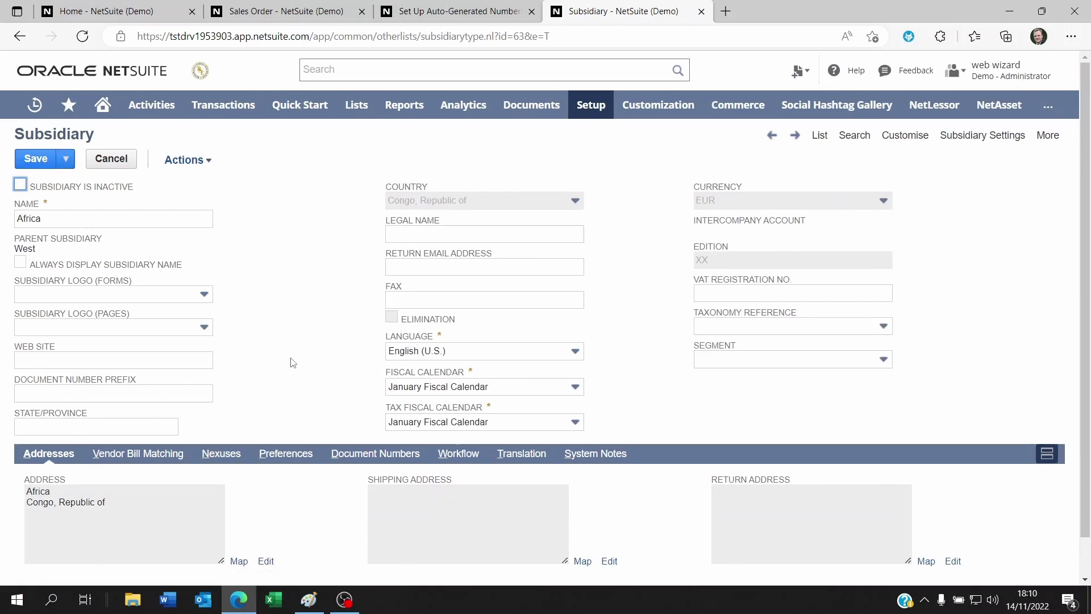
{"action": "left_click", "coordinate": [131, 393]}
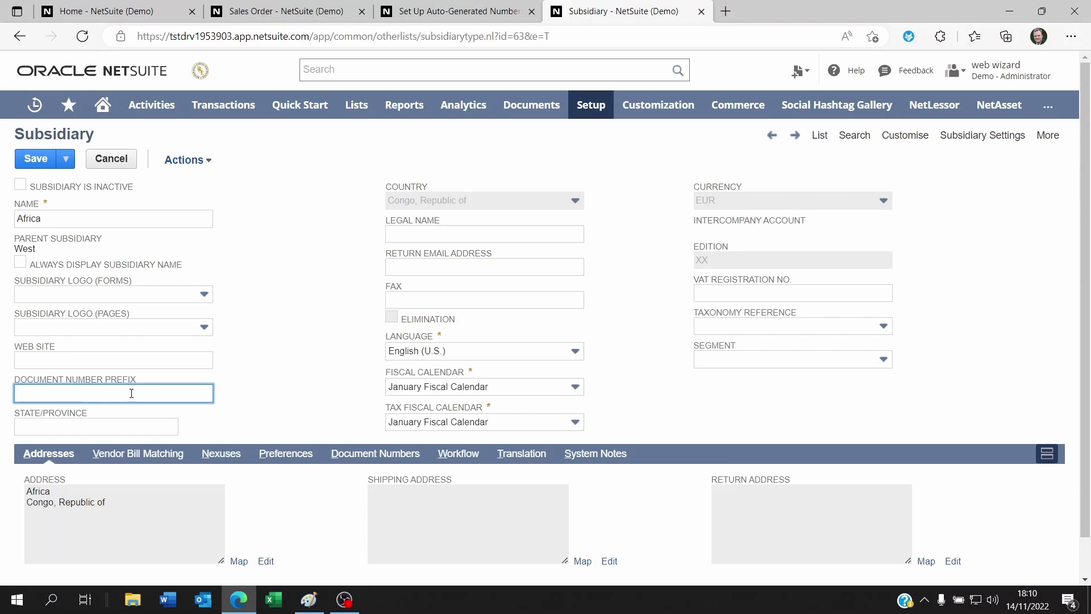
{"action": "type", "text": "AFR"}
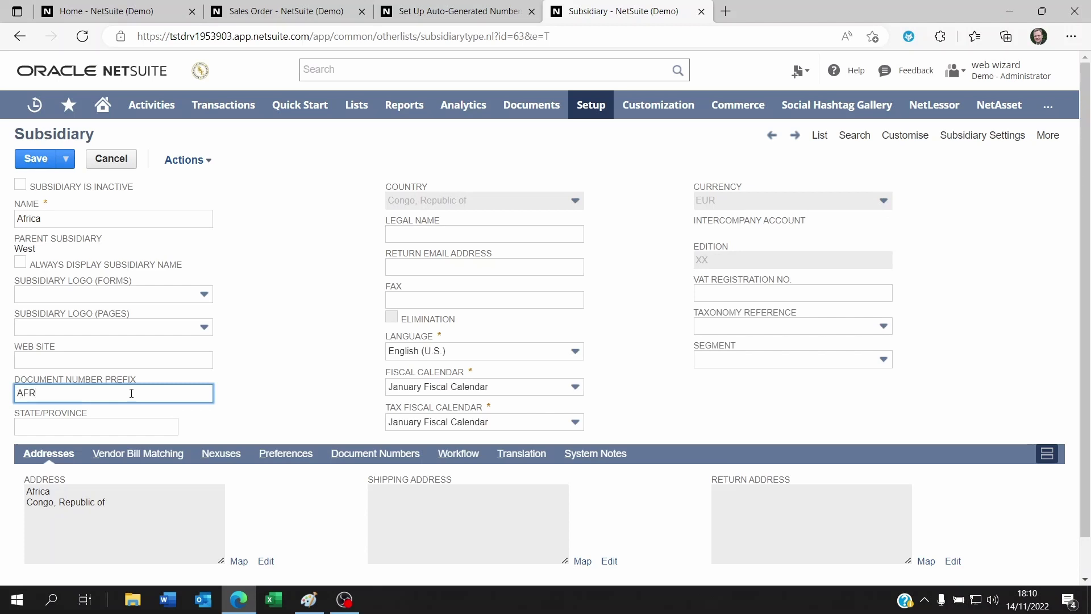
{"action": "left_click", "coordinate": [31, 161]}
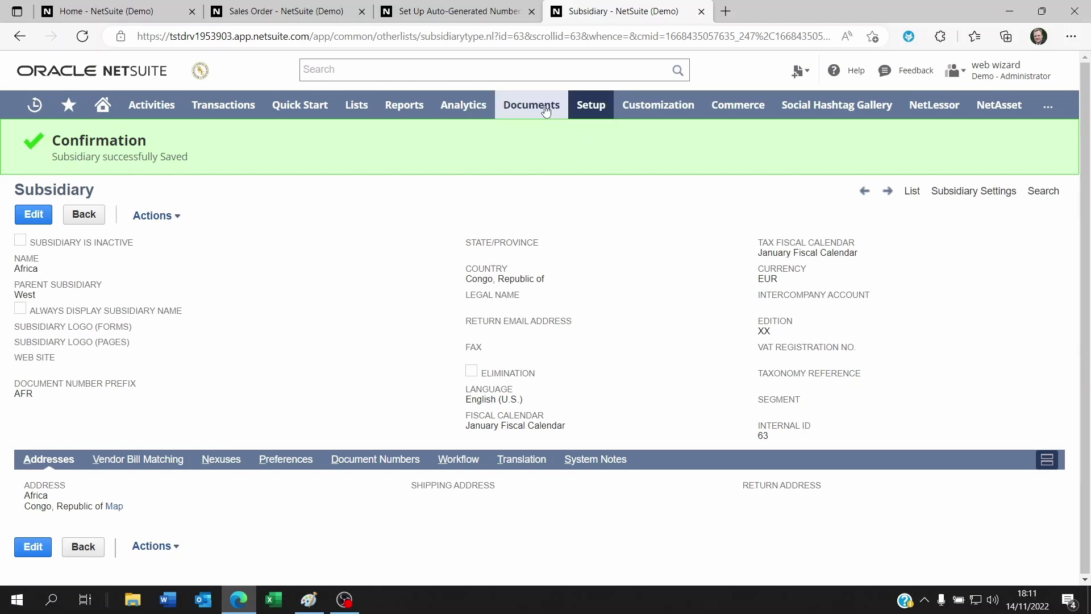
Step: Back on Auto-Generated Numbers, highlight current numbers such as Bin Transfer 19, Cash Refund 106, Cash Sale 46286
{"action": "left_click", "coordinate": [465, 15]}
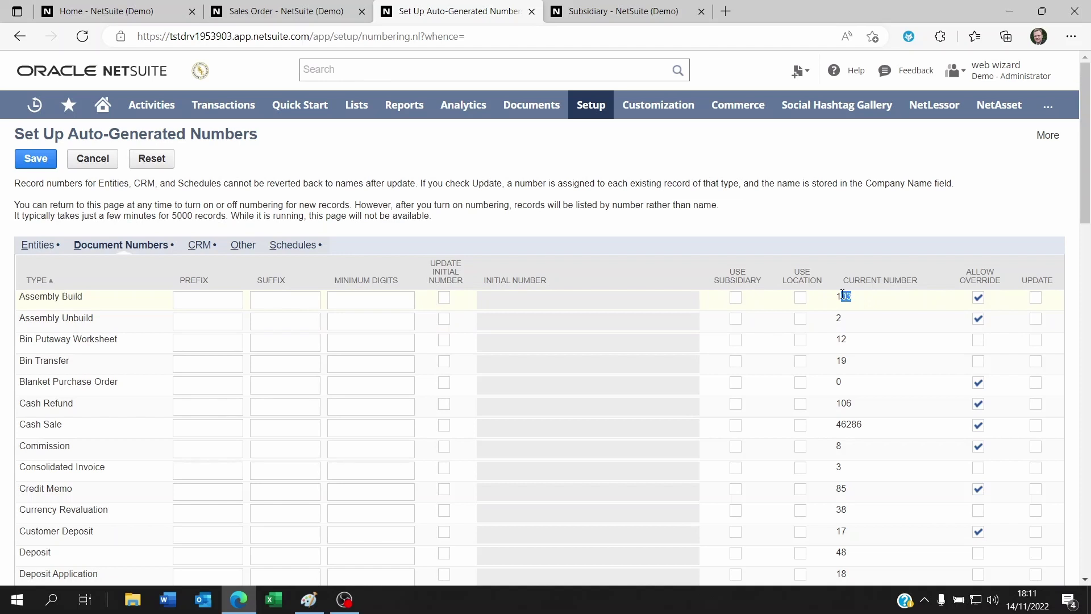
{"action": "double_click", "coordinate": [841, 318]}
{"action": "left_click_drag", "start_coordinate": [842, 339], "coordinate": [851, 343]}
{"action": "double_click", "coordinate": [847, 363]}
{"action": "double_click", "coordinate": [845, 404]}
{"action": "left_click_drag", "start_coordinate": [880, 430], "coordinate": [846, 425]}
{"action": "double_click", "coordinate": [846, 425]}
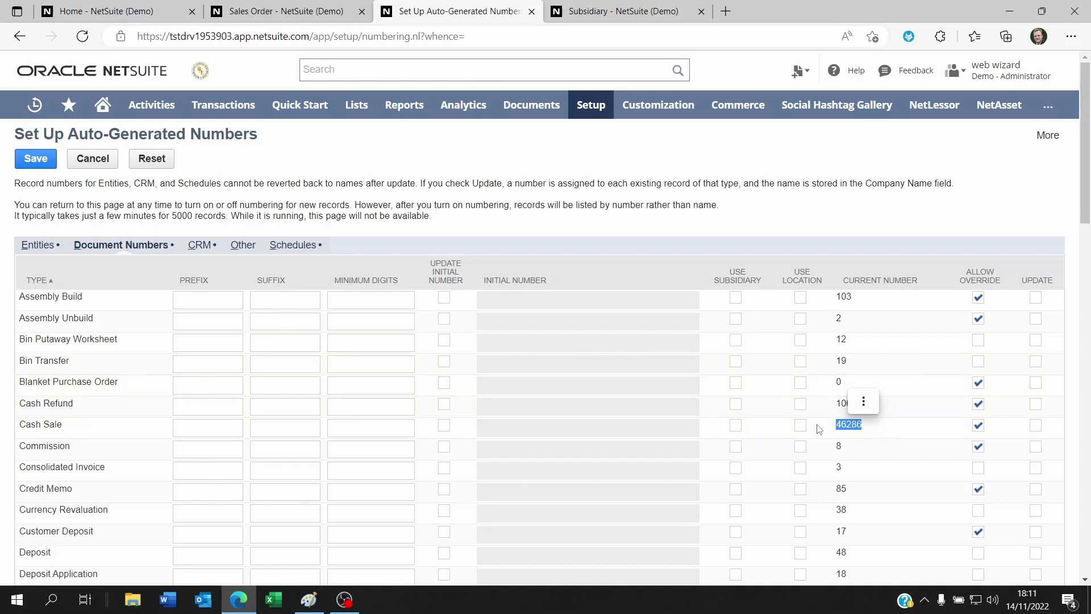
{"action": "left_click", "coordinate": [482, 264]}
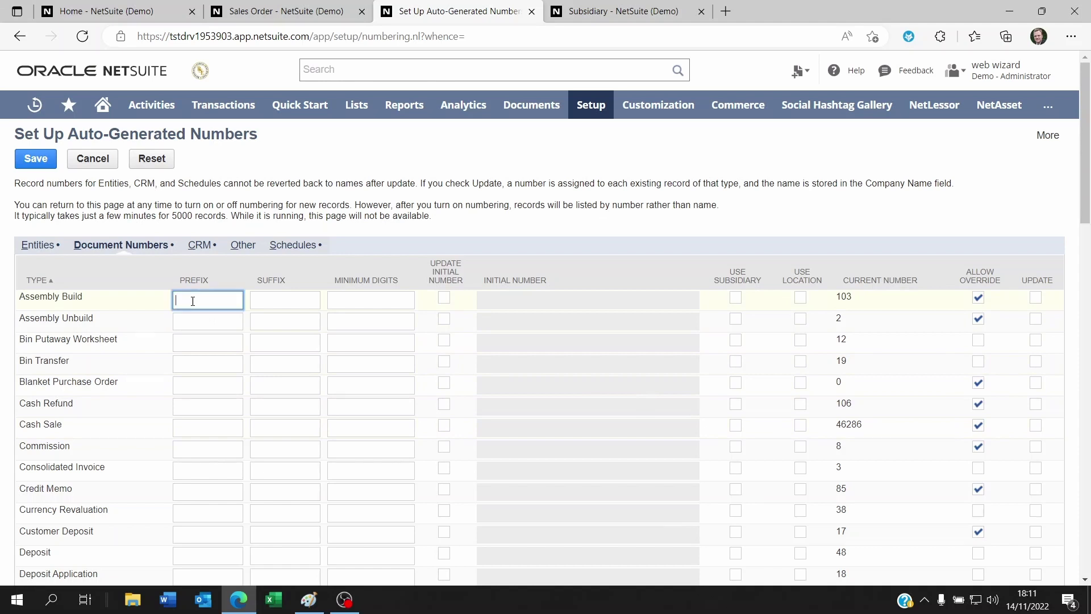
Step: Point out the Prefix fields for Commission and Assembly Build, and Cash Sale's current number 46286
{"action": "left_click", "coordinate": [208, 448]}
{"action": "left_click", "coordinate": [211, 301]}
{"action": "left_click", "coordinate": [901, 369]}
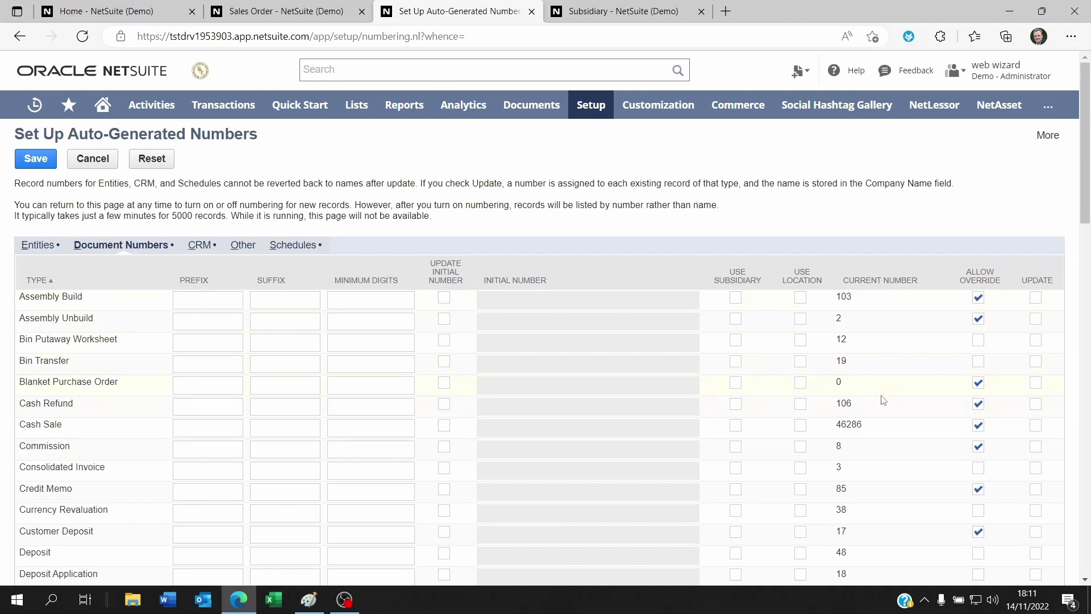
{"action": "double_click", "coordinate": [838, 425]}
{"action": "left_click", "coordinate": [868, 231]}
Step: Go to the Home - NetSuite tab showing Reminders and Key Performance Indicators
{"action": "left_click", "coordinate": [121, 11]}
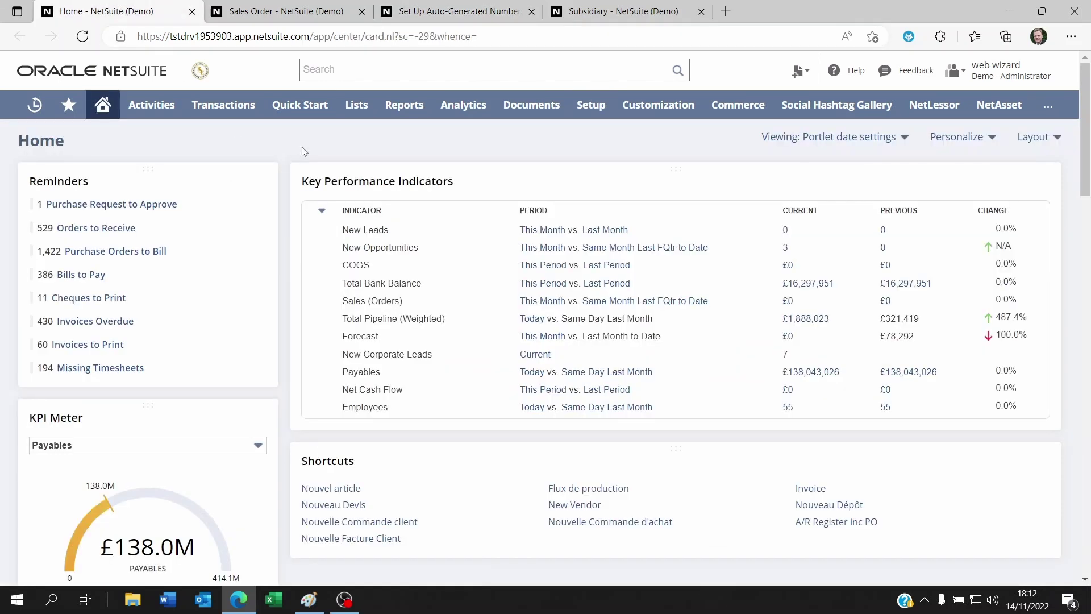